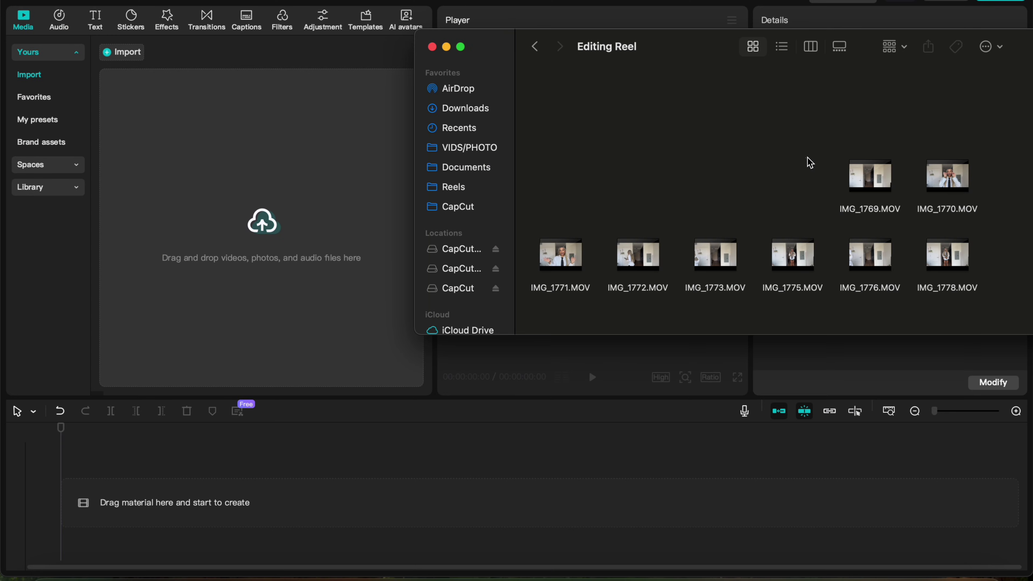
- Import the eight .MOV clips from the Editing Reel folder and play them back
left_click_drag(808, 161, 500, 294)
left_click_drag(560, 255, 350, 473)
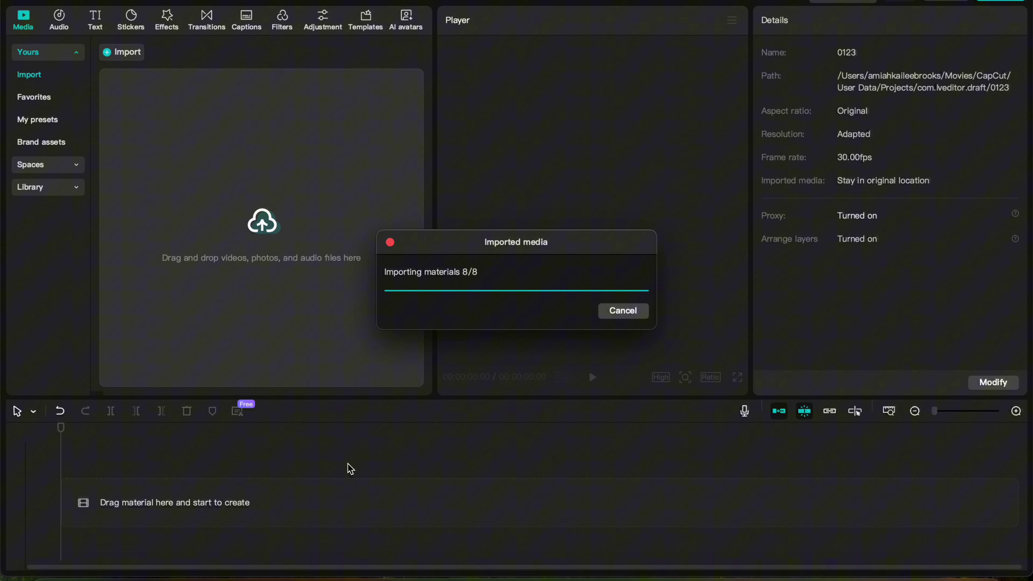
key("space")
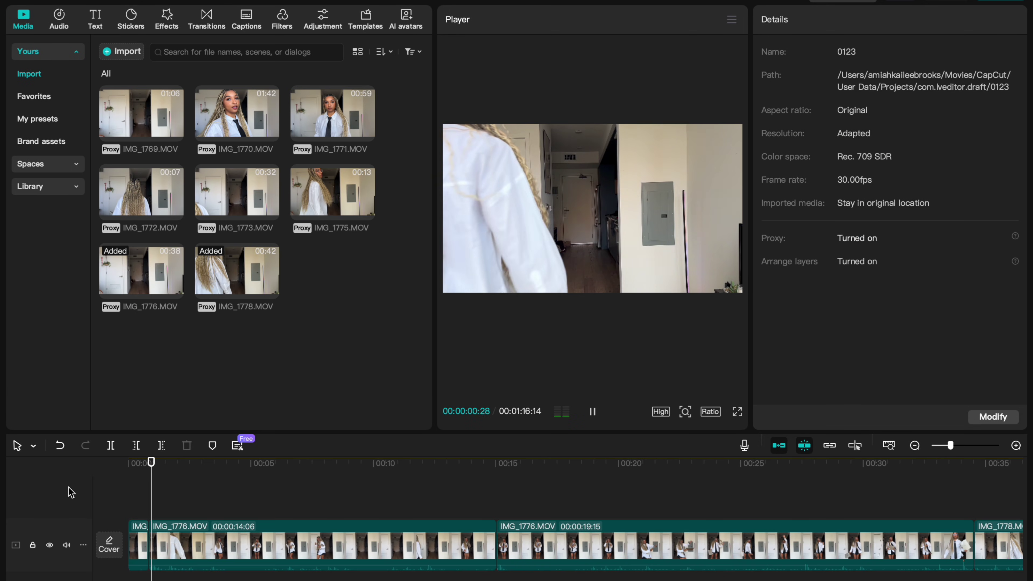
left_click(157, 508)
left_click(110, 498)
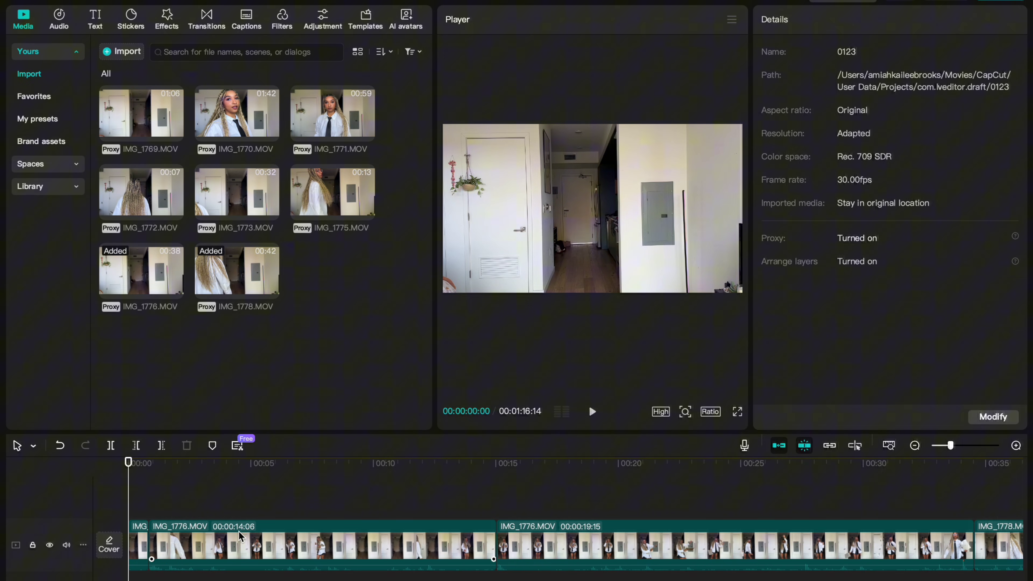
- Delete the extra clip and trim away the footage after the 3-second mark
key("Delete")
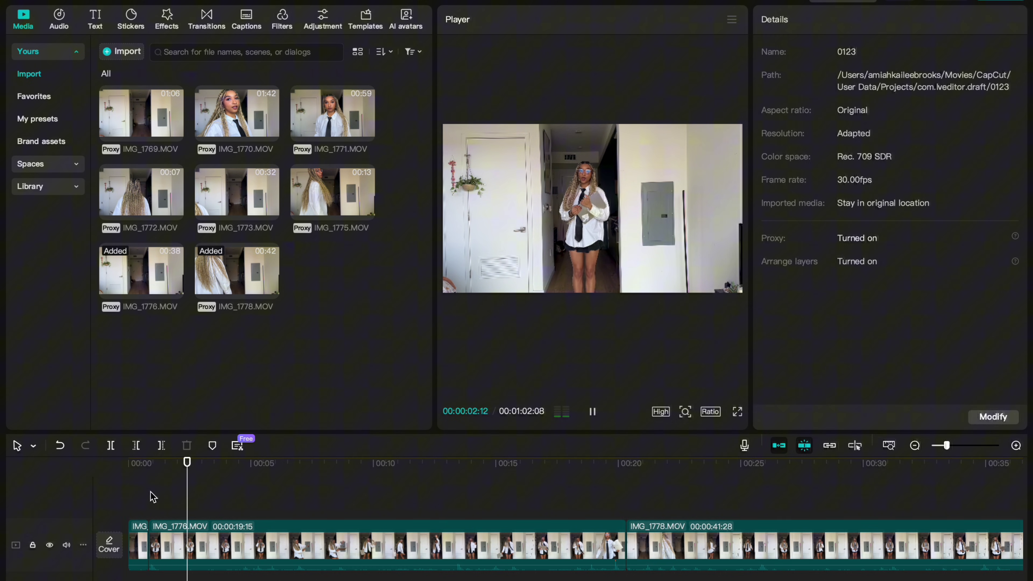
key("space")
key("space")
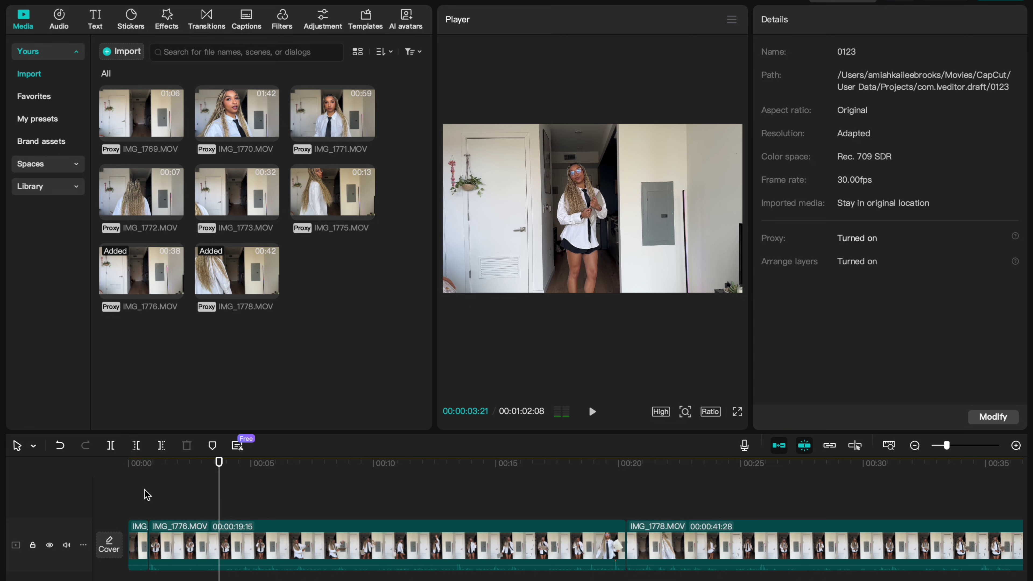
left_click(161, 445)
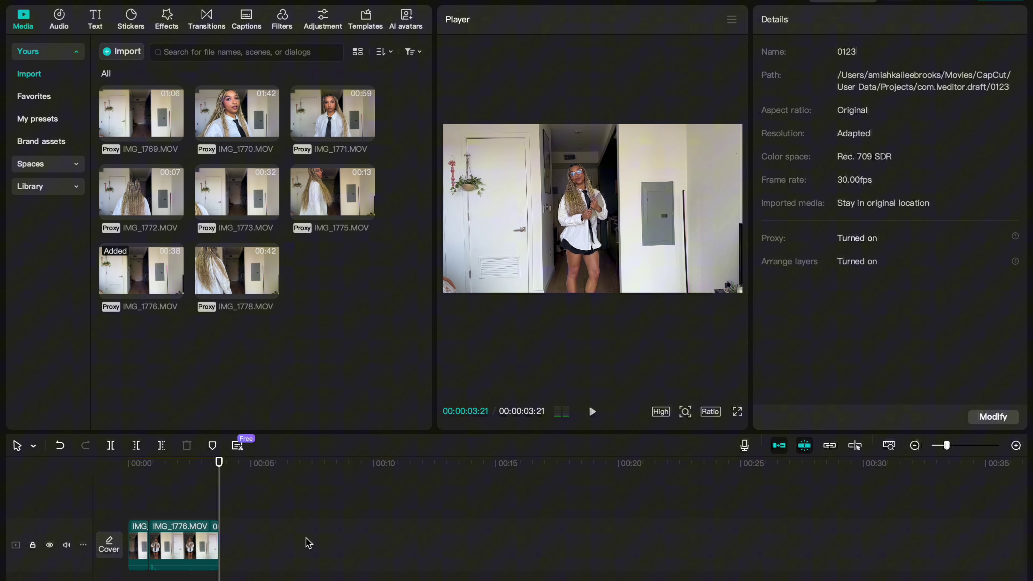
key("Home")
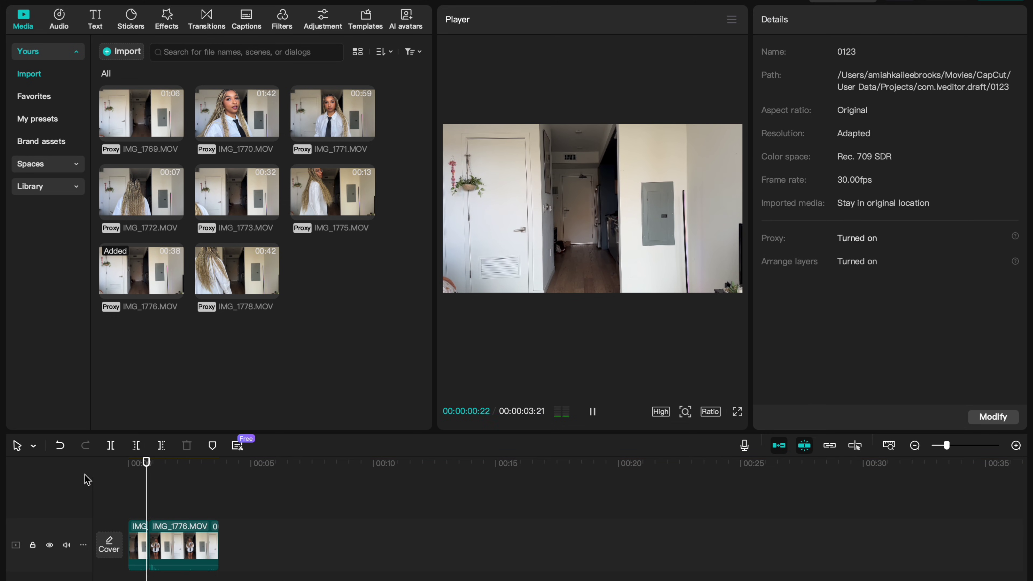
left_click(149, 500)
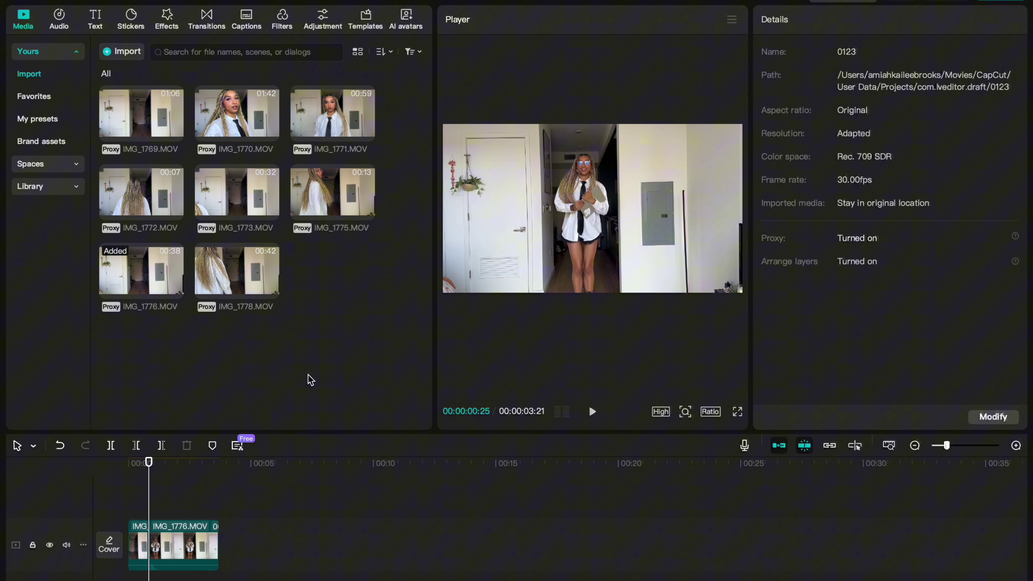
- Screenshot the player frame of her standing at 00:00:00:25
key("Home")
key("space")
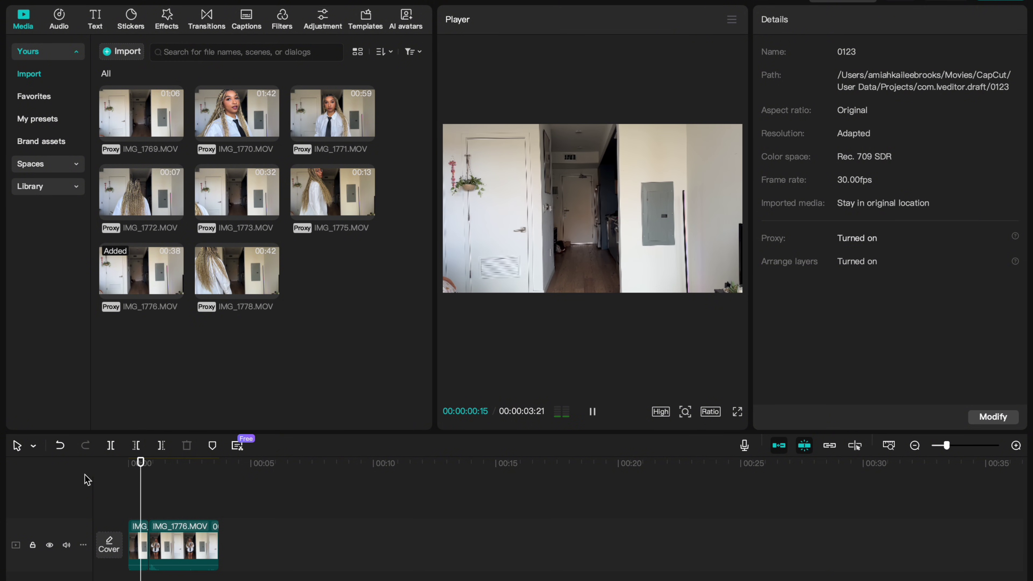
left_click(149, 500)
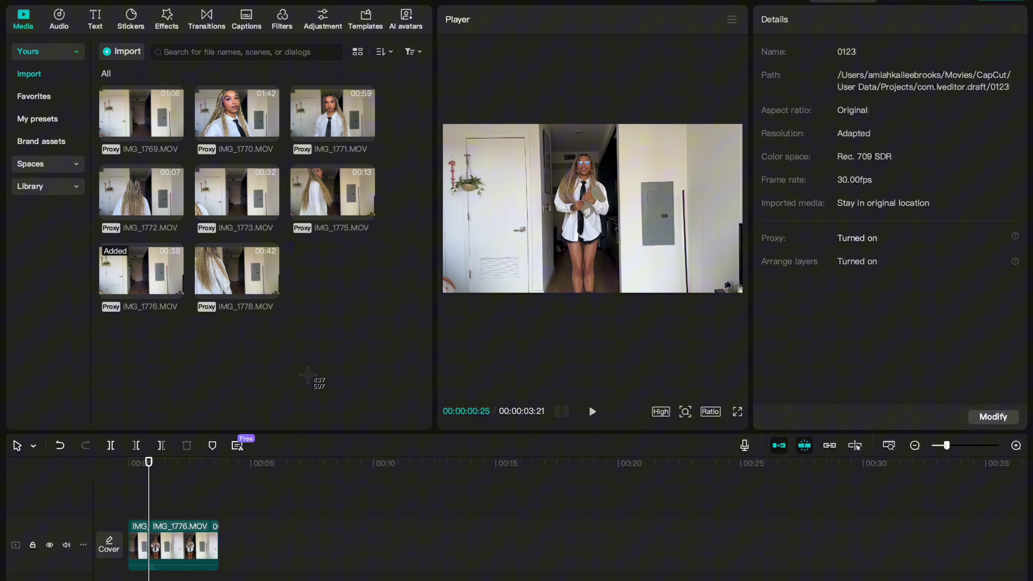
left_click_drag(549, 137, 650, 317)
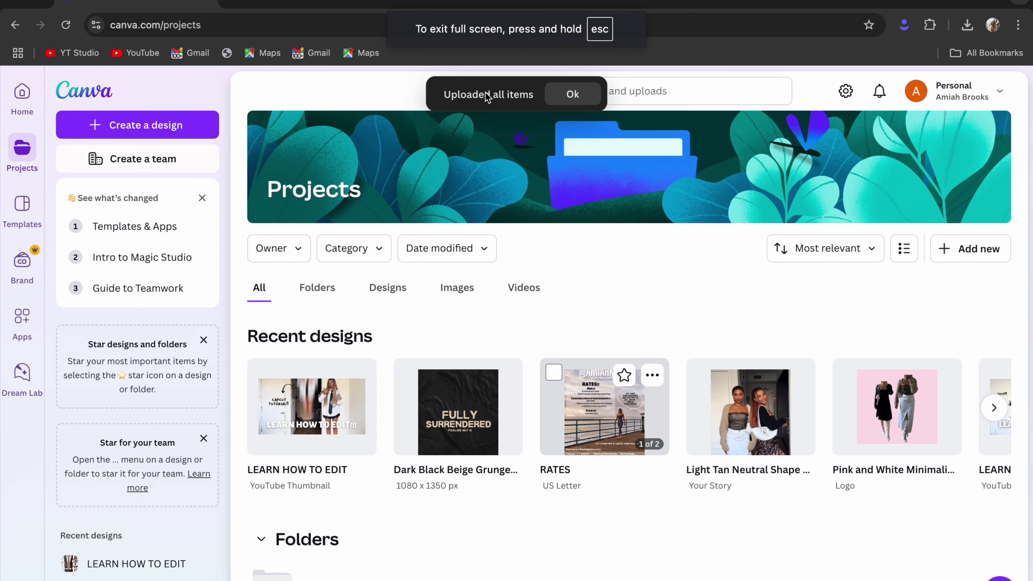
- Open the screenshot from Canva Projects > Images, apply BG Remover, and download it as PNG
left_click(456, 289)
left_click(385, 398)
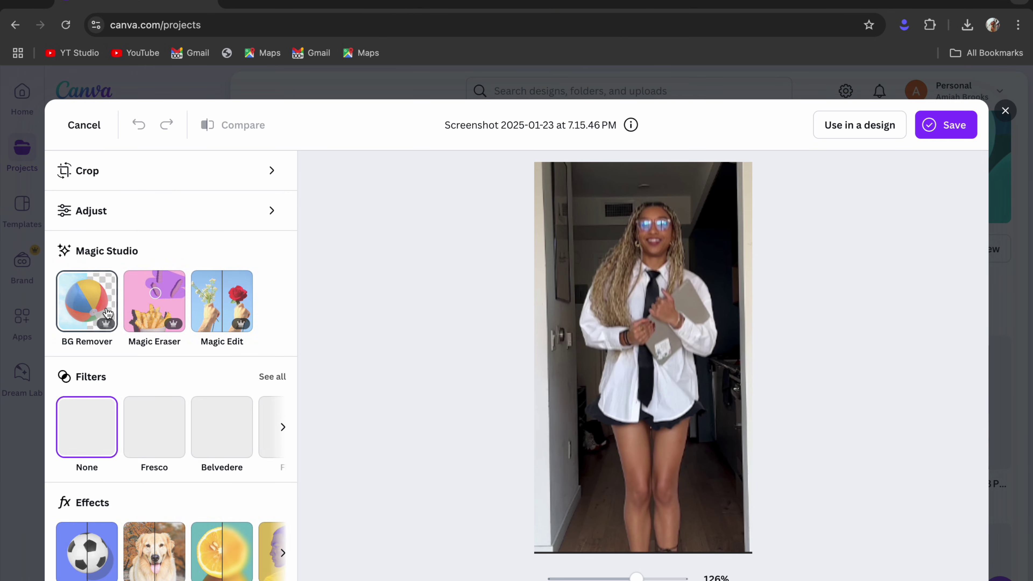
left_click(108, 322)
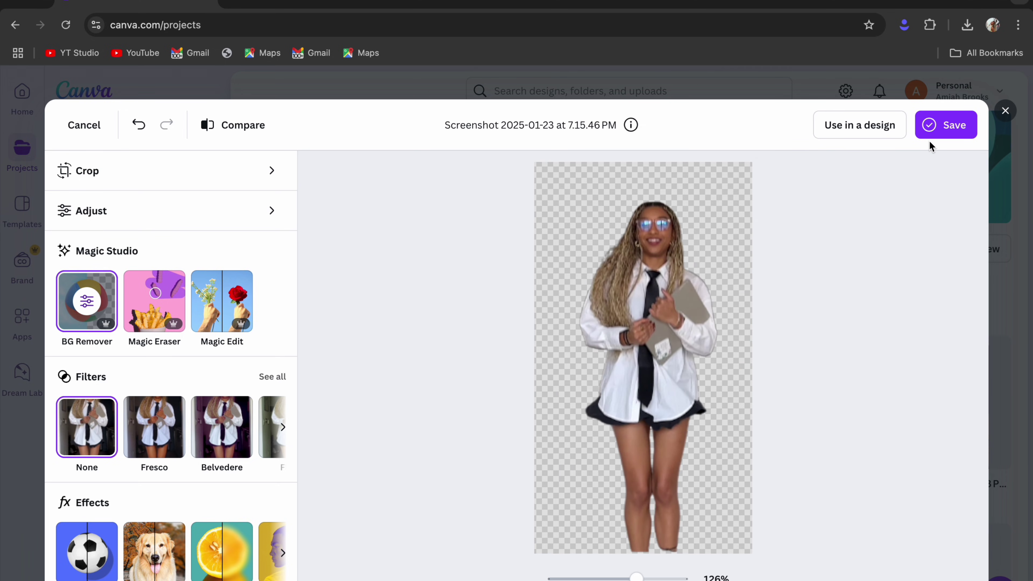
left_click(931, 134)
left_click(887, 206)
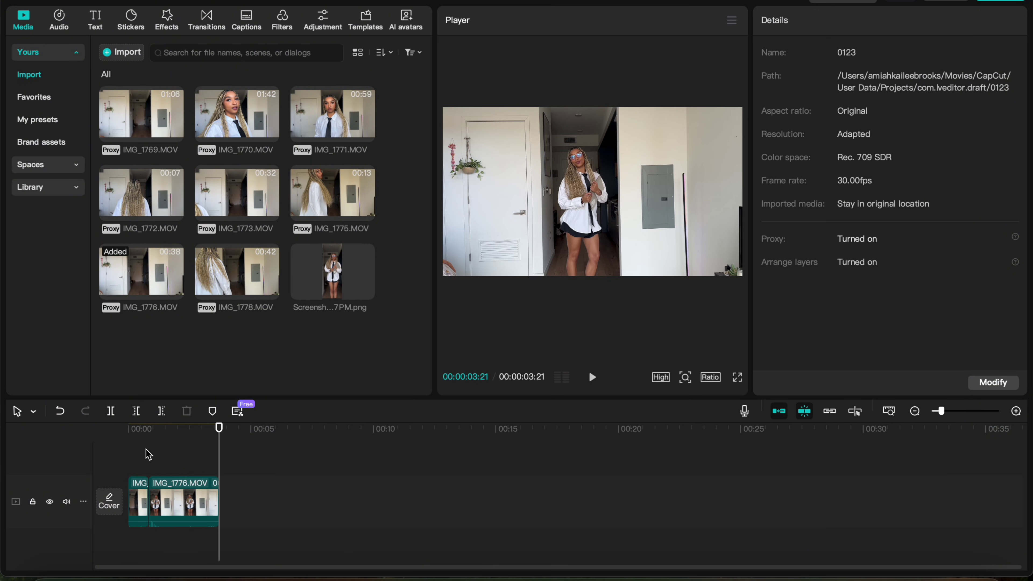
- Place the cutout PNG on a track above IMG_1776 at 00:00:00:25, aligned over her at −162, −148
left_click(148, 454)
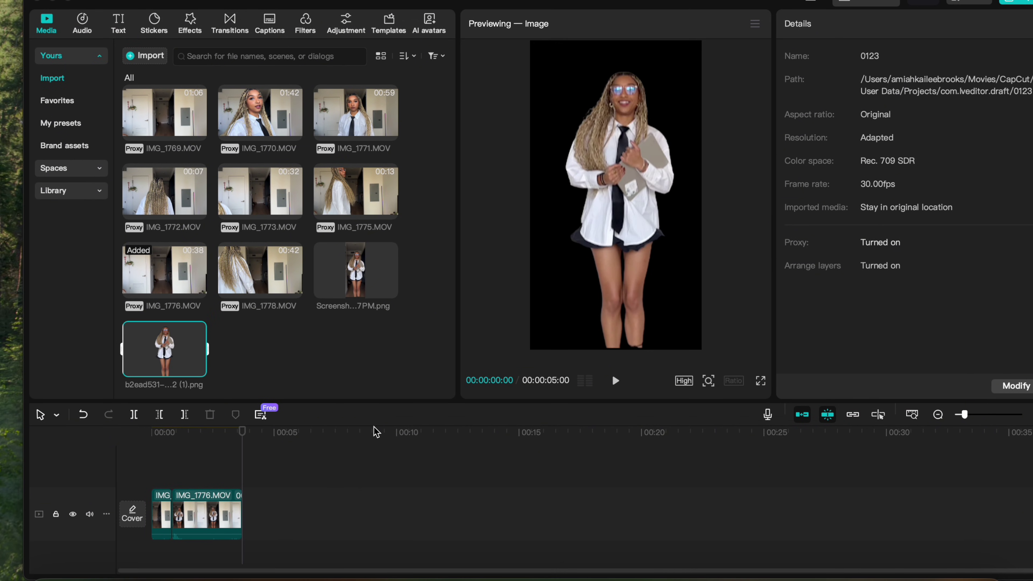
left_click_drag(168, 344, 170, 468)
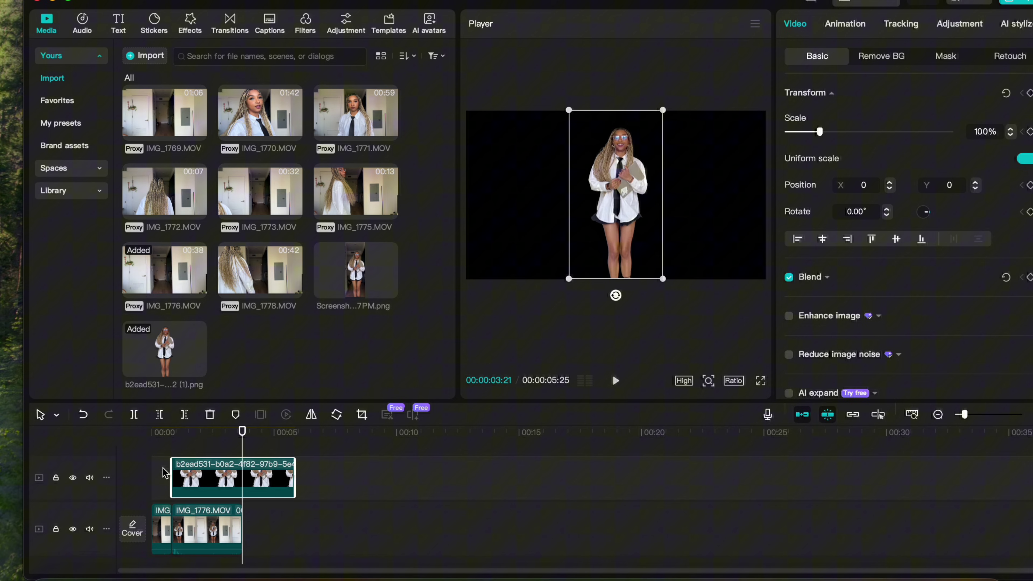
left_click(170, 468)
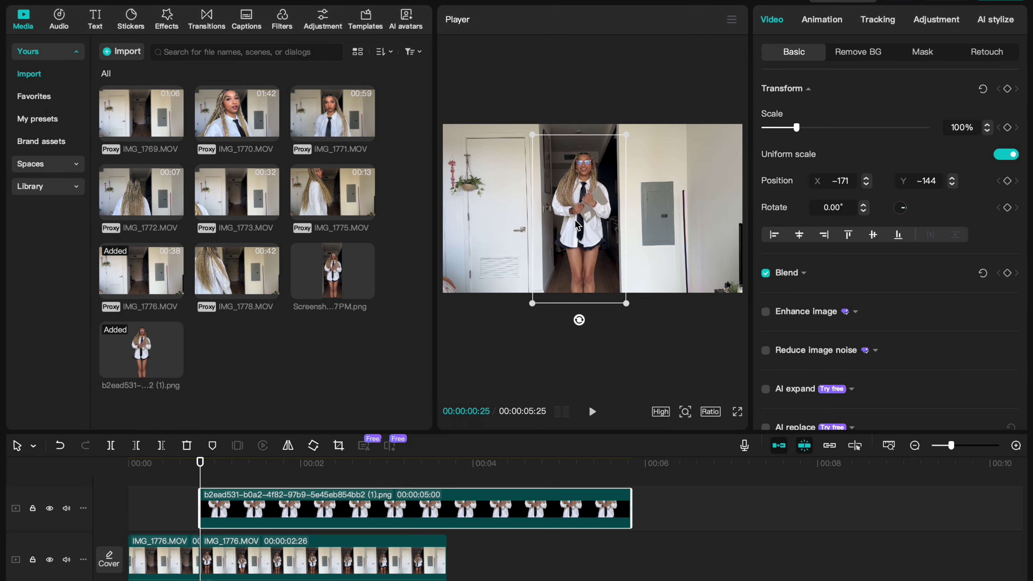
mouse_move(577, 225)
left_mouse_down()
mouse_move(605, 222)
mouse_move(576, 225)
left_mouse_up()
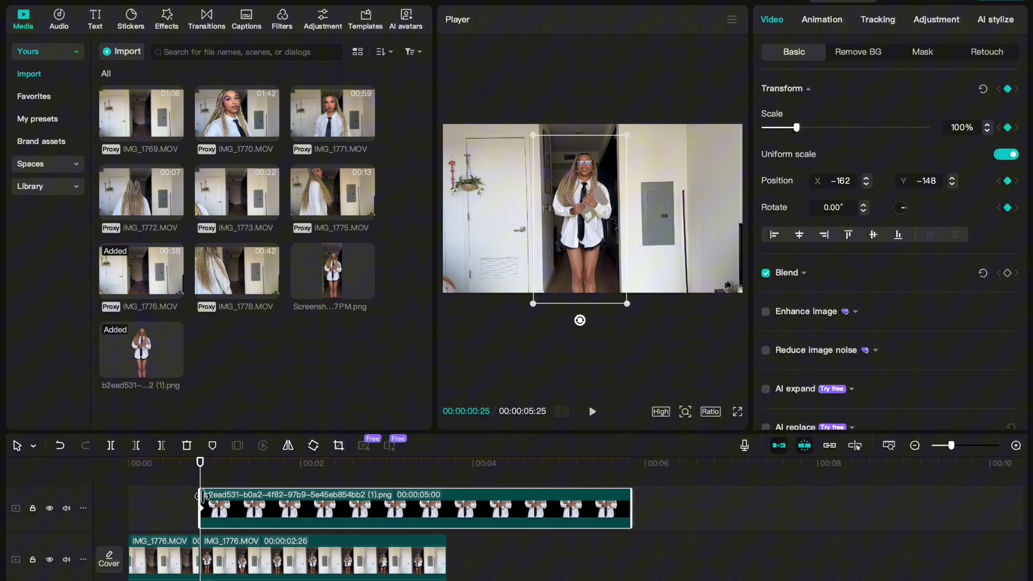
- Extend the cutout clip earlier and, at 00:00:00:14, move it above the frame to −189, 2520
left_click_drag(199, 496, 169, 495)
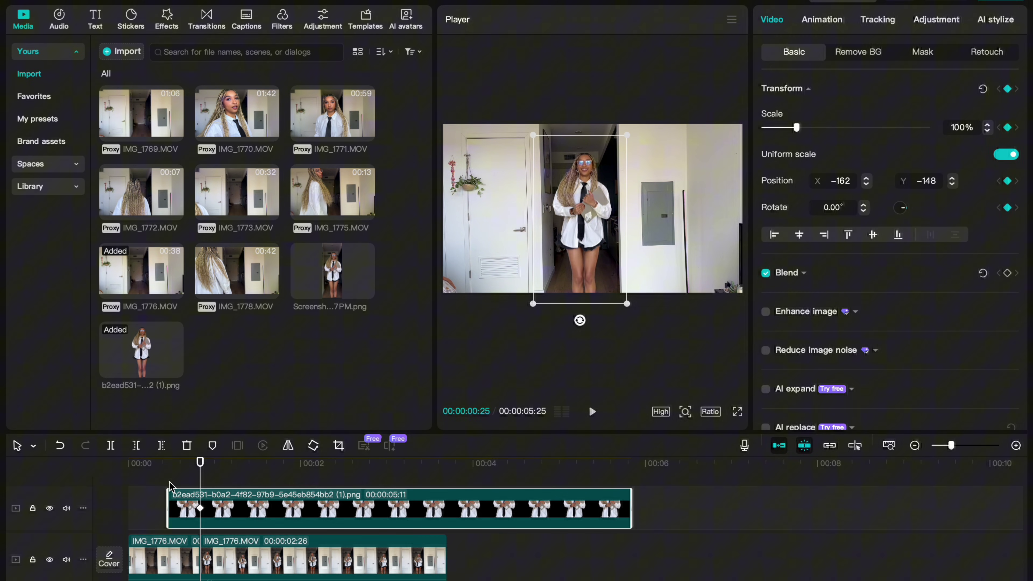
left_click(169, 483)
left_click(211, 522)
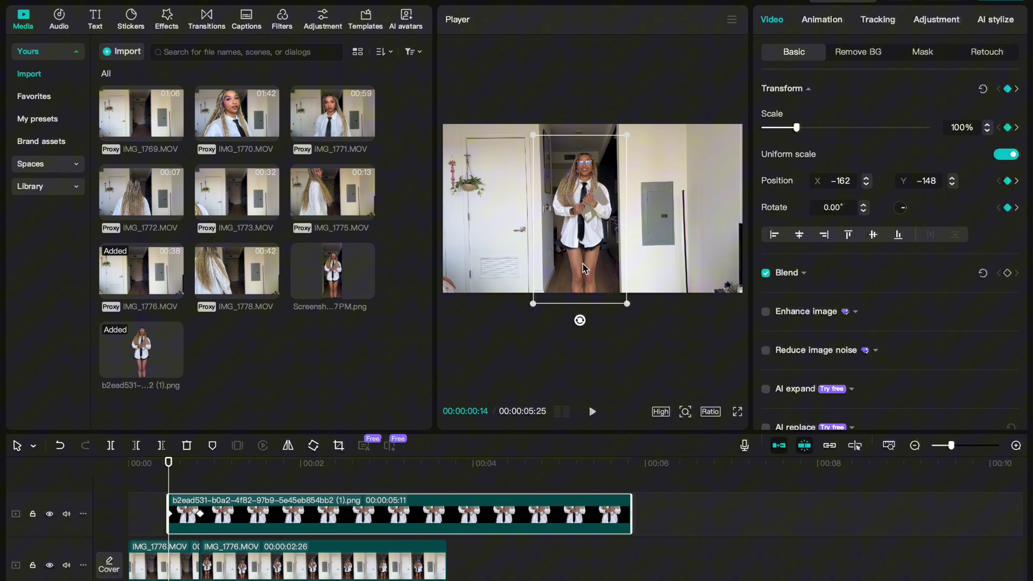
left_click_drag(584, 270, 584, 23)
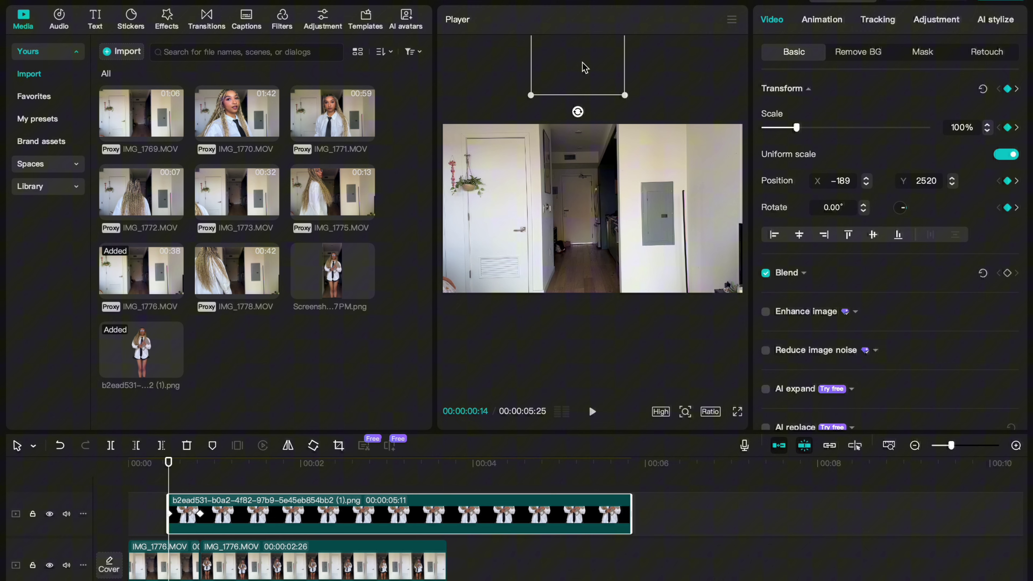
- Split the overlay clip at its keyframe, delete the extra part, and preview the drop
left_click(200, 513)
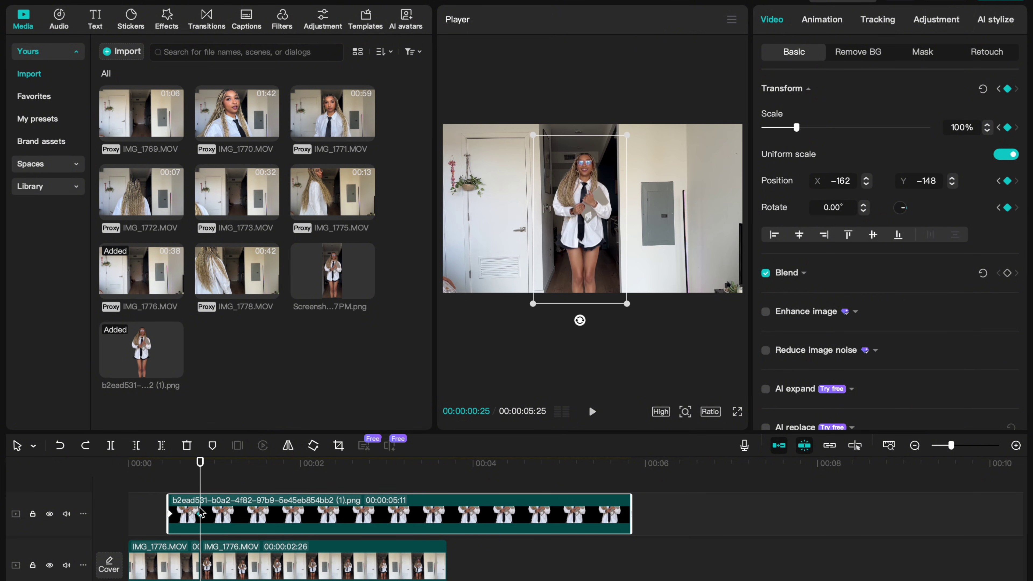
left_click(162, 445)
left_click(155, 466)
left_click_drag(157, 474, 134, 485)
- Play the cutout's drop from its first keyframe to check the motion
left_click(175, 529)
left_click(160, 531)
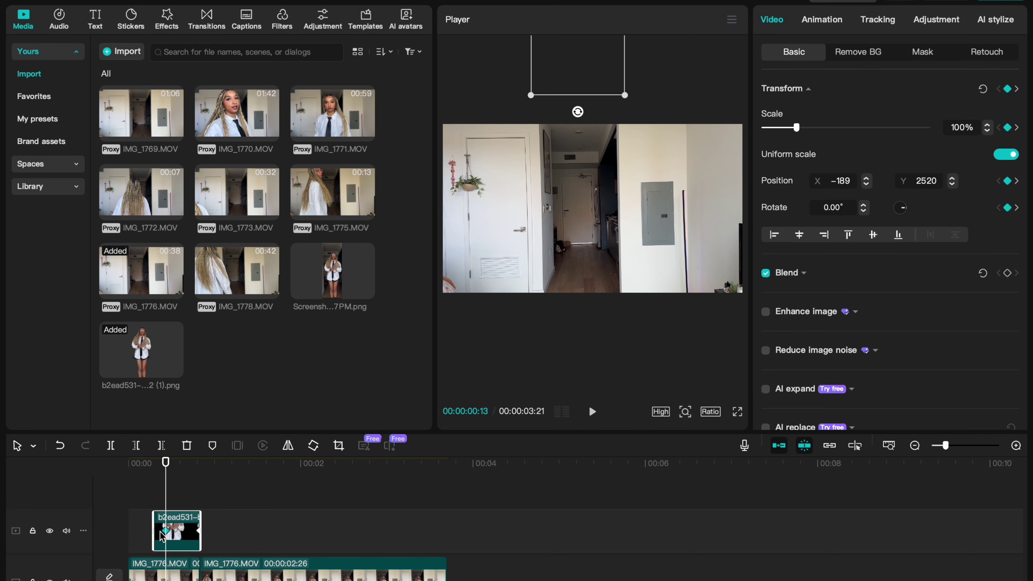
key("space")
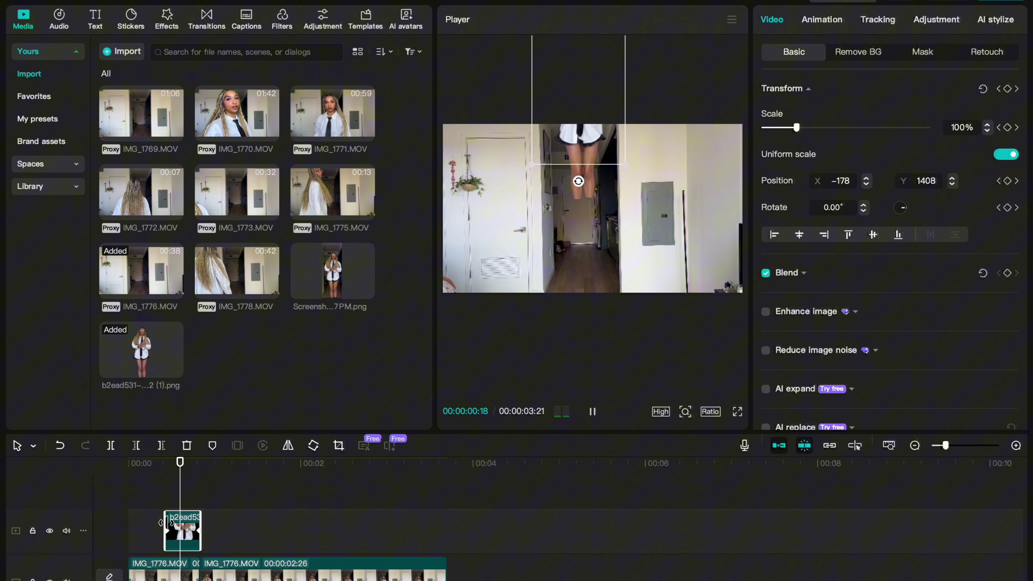
key("space")
scroll(776, 321, "down", 5)
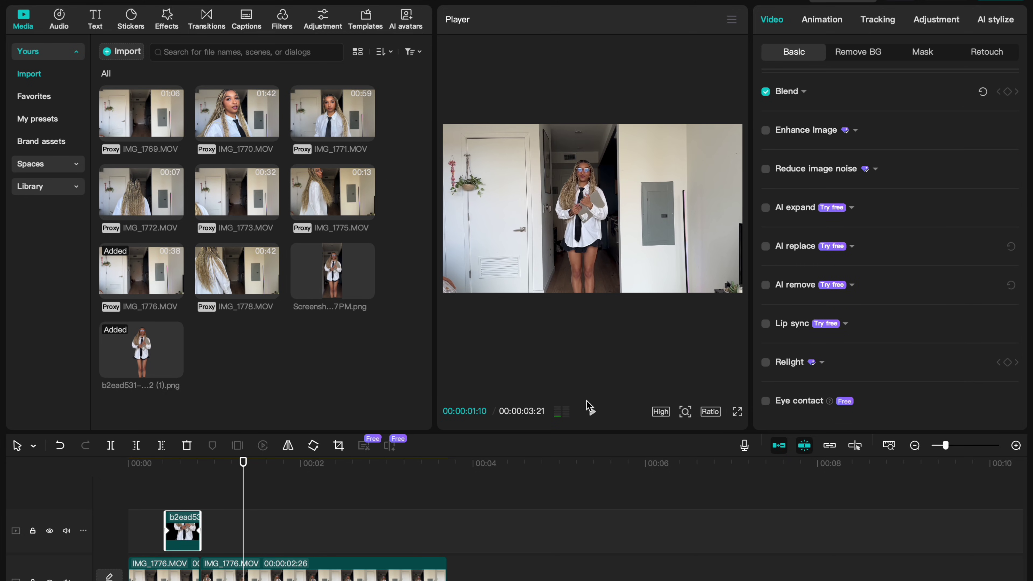
- Convert the falling cutout overlay into a compound clip
right_click(183, 531)
left_click(244, 317)
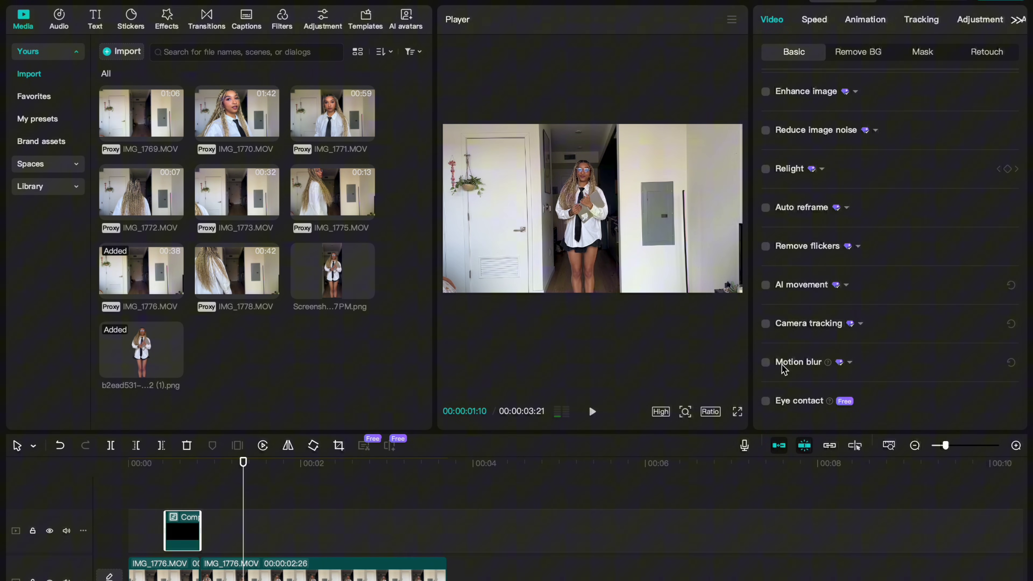
left_click(160, 503)
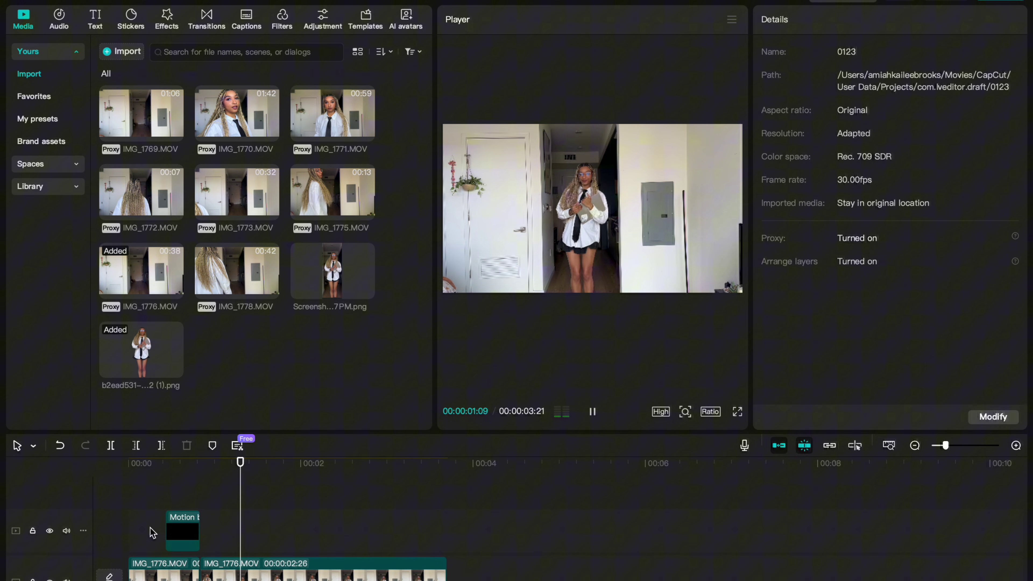
key("space")
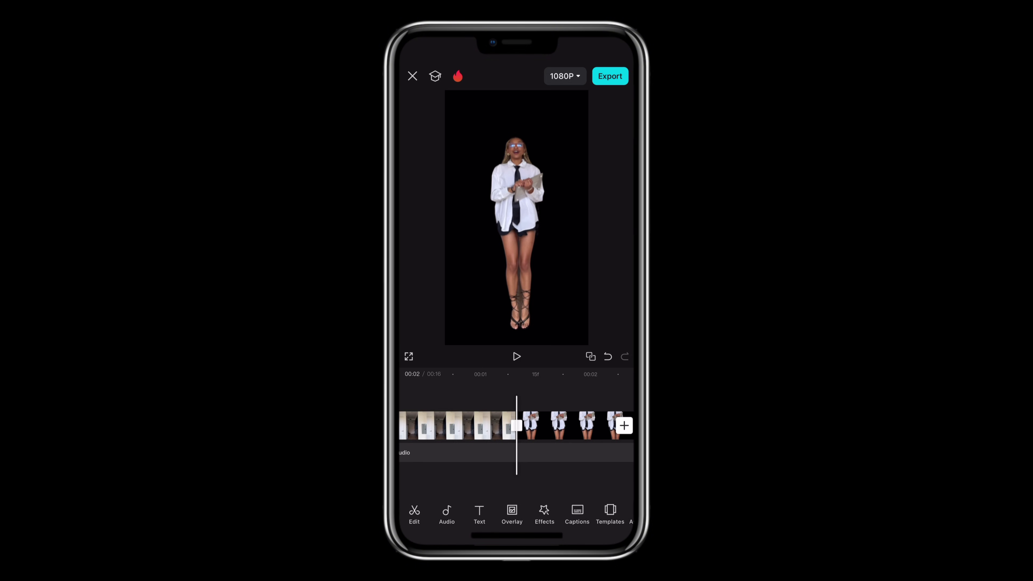
- Move the cutout onto an overlay track and shrink it to fit the room
left_click(569, 426)
left_click_drag(590, 512, 529, 512)
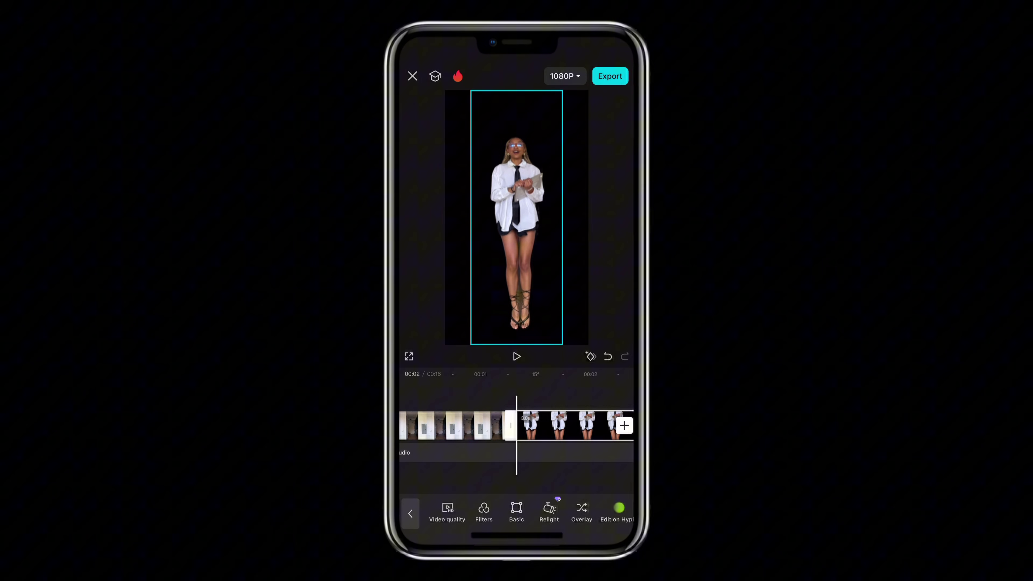
left_click(583, 511)
left_click_drag(517, 218, 515, 243)
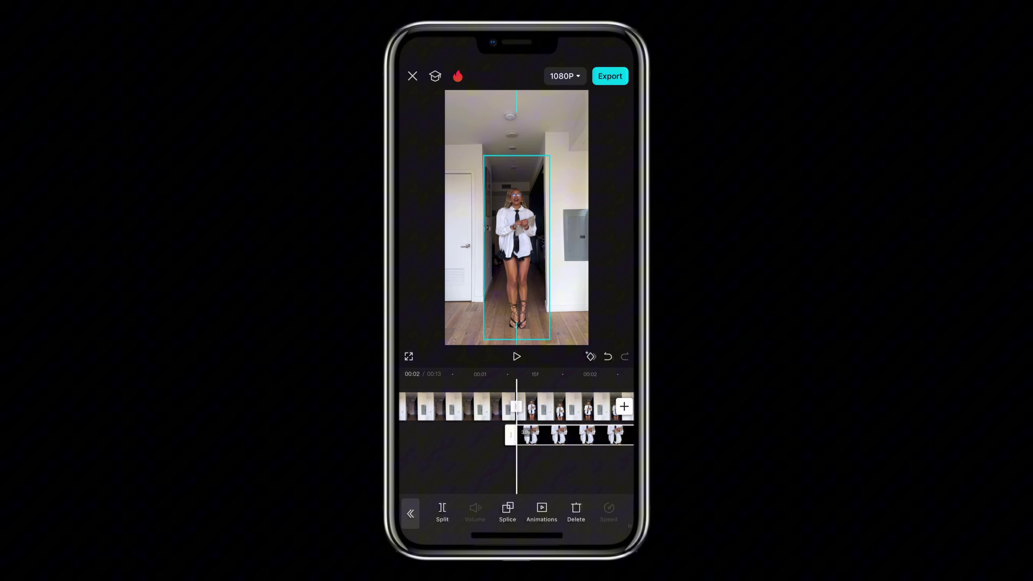
- Keyframe the cutout at its resting position and, on the earlier-starting clip, above the frame
left_click(589, 356)
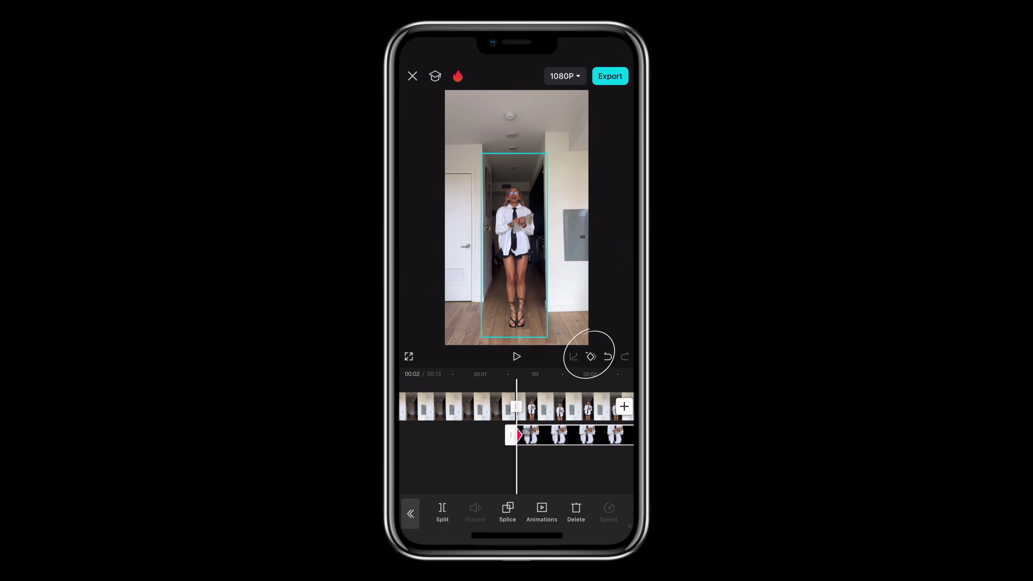
left_click_drag(511, 436, 465, 435)
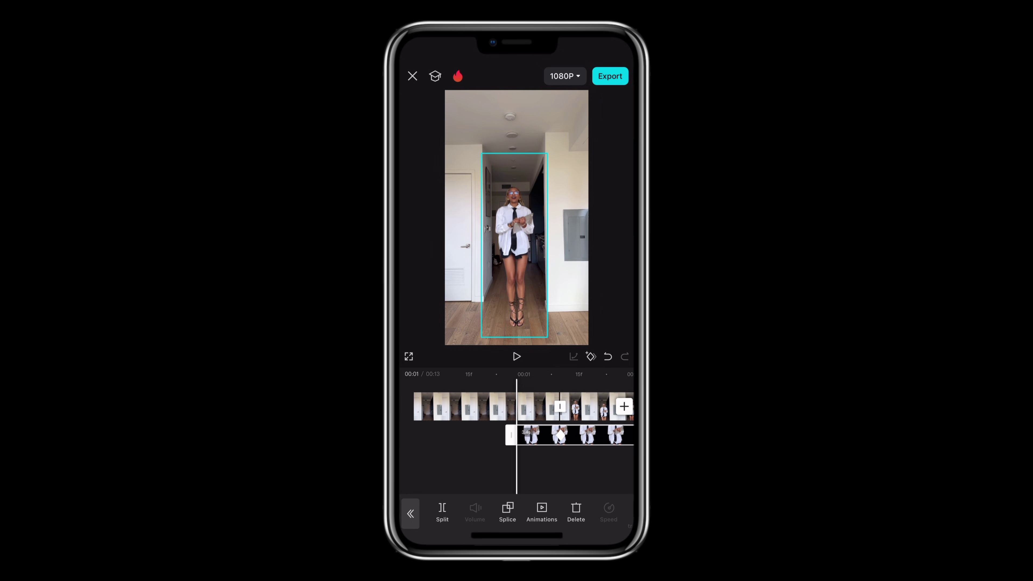
left_click(590, 356)
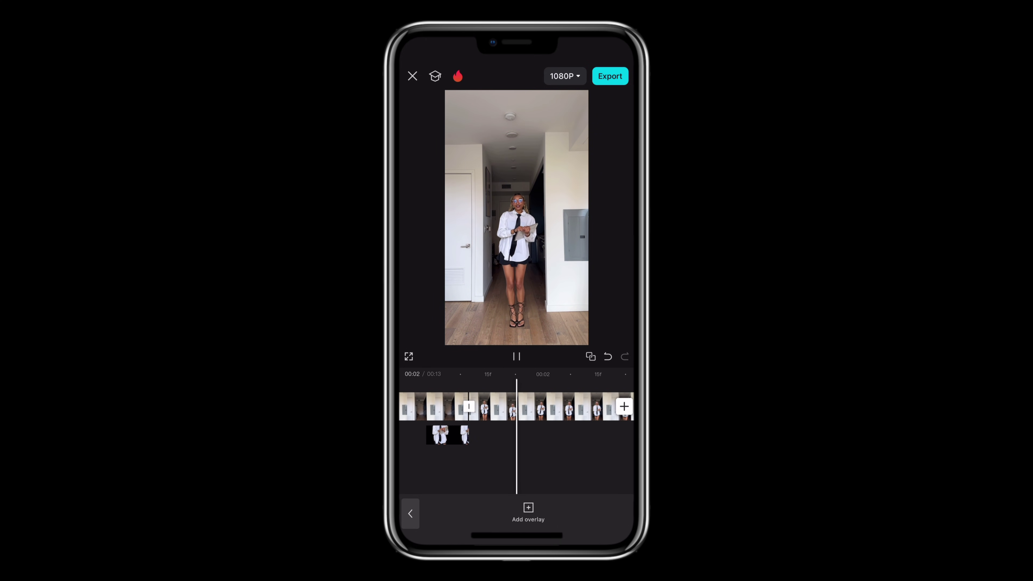
left_click(494, 435)
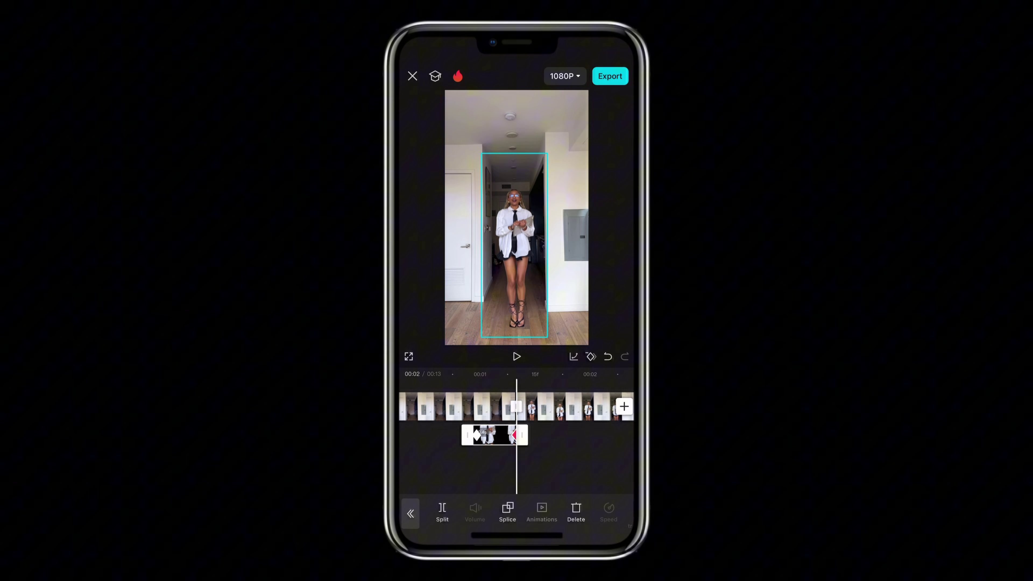
- Give the overlay a 0.4s Slide Down in-animation
left_click(541, 511)
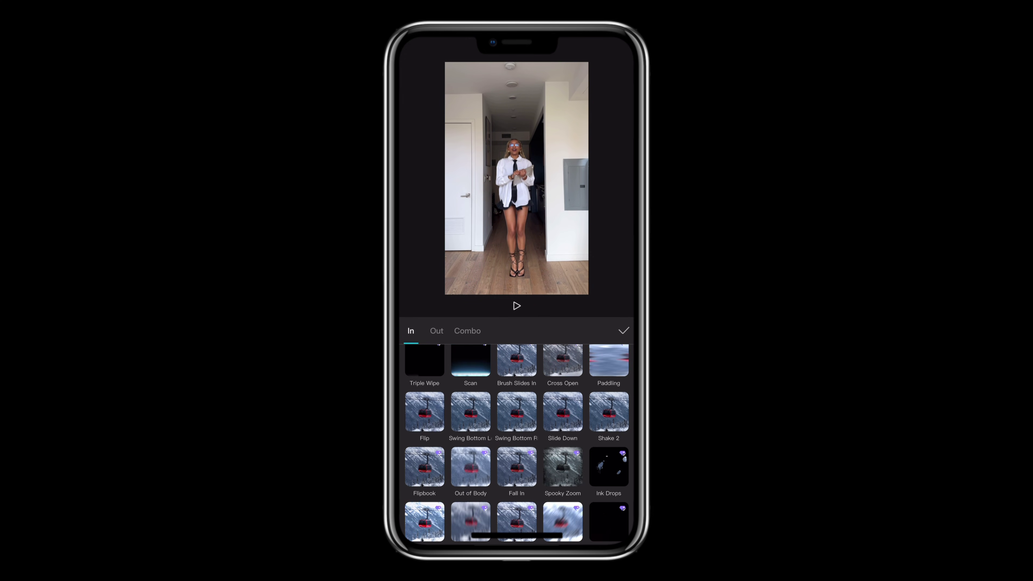
left_click(563, 411)
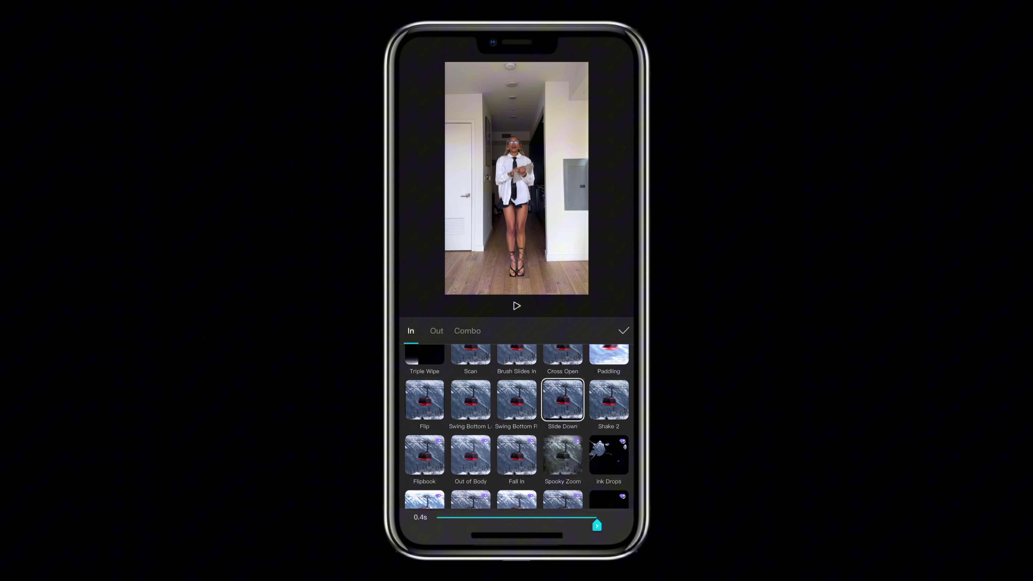
left_click(565, 397)
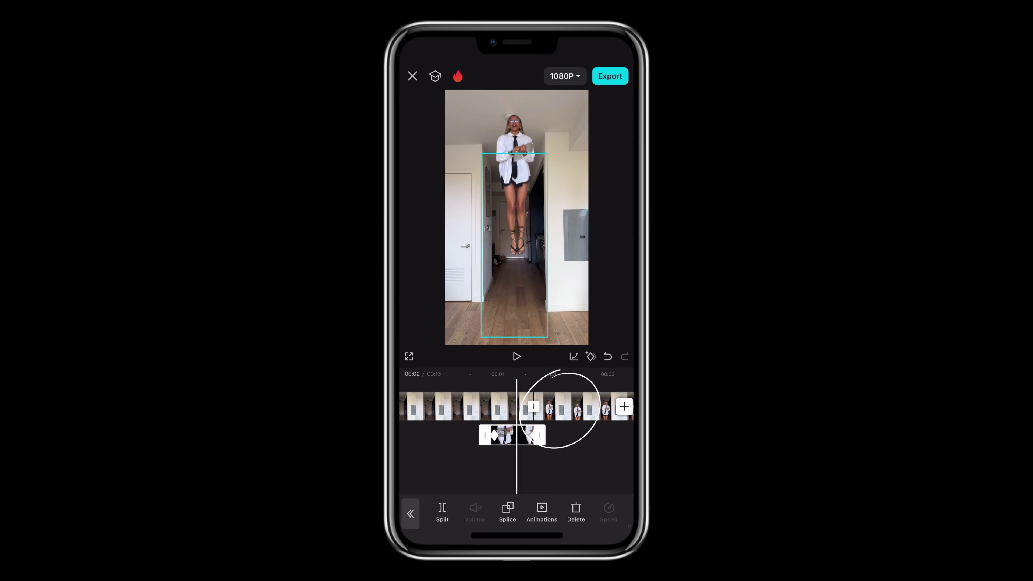
left_click_drag(560, 410, 606, 410)
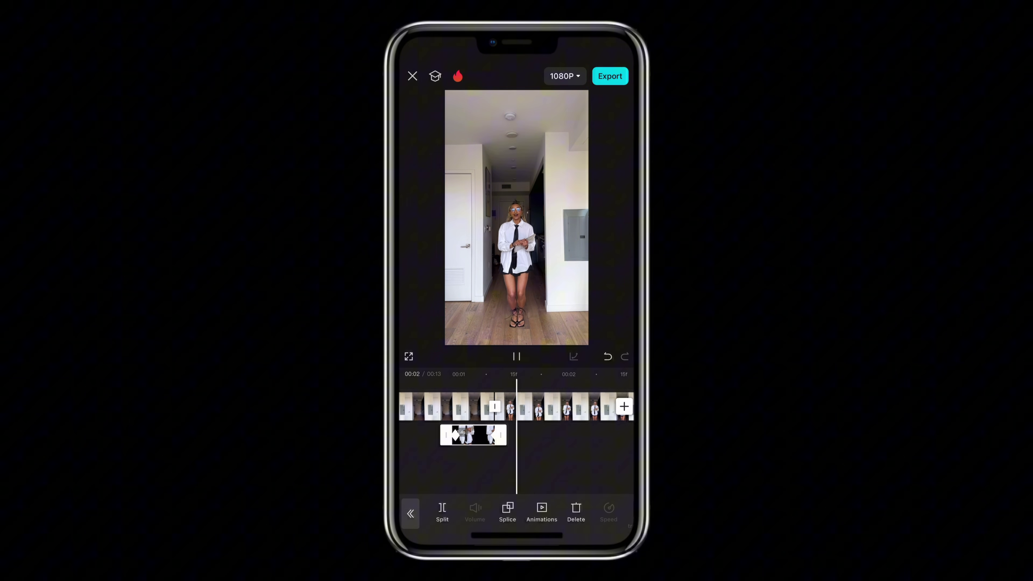